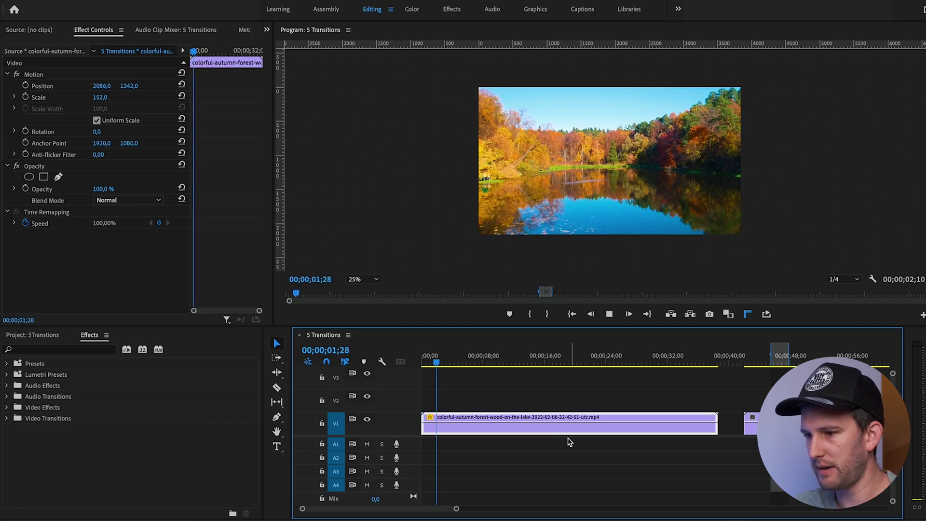
Step: Apply Color Key to the autumn lake clip on V1 and sample the light blue sky as key colour
key("space")
left_click(23, 351)
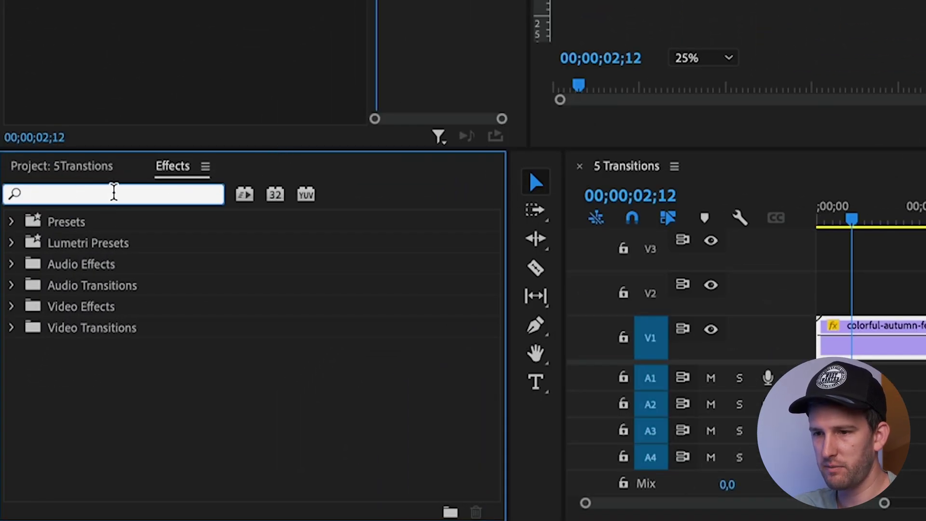
type("color key")
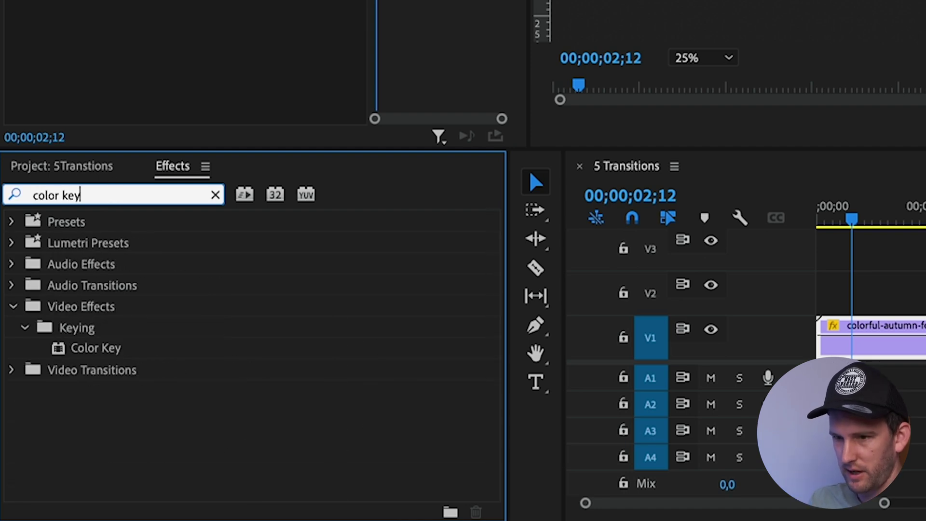
left_click_drag(112, 352, 863, 357)
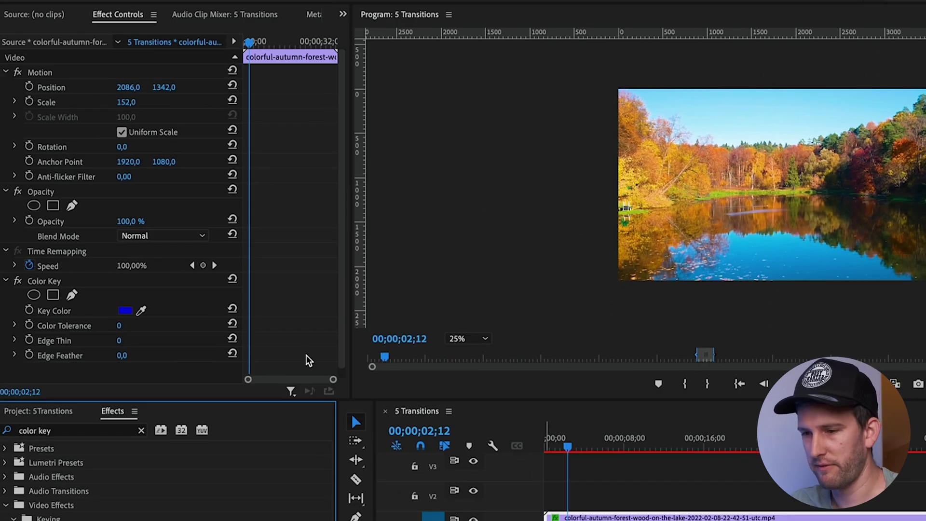
left_click(141, 312)
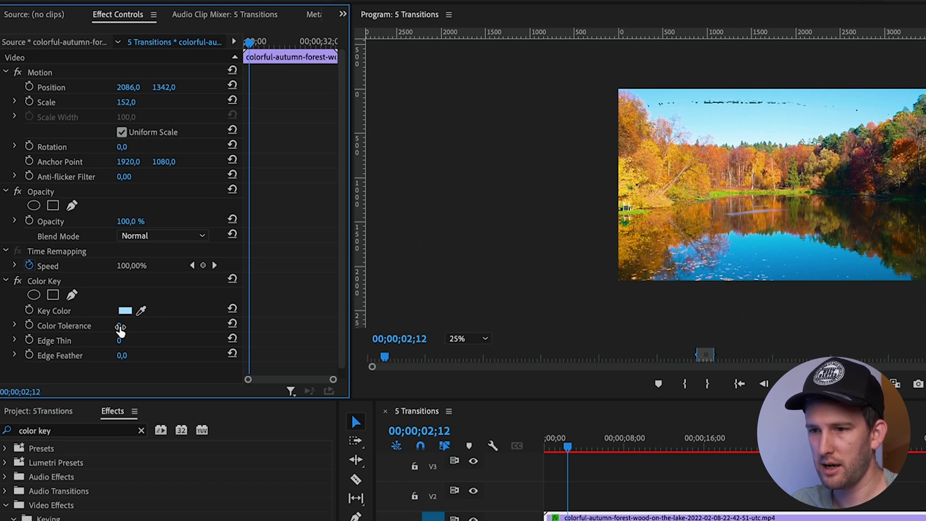
Step: Raise Color Key tolerance to 68 so the sky disappears, restoring the keyed effect after undo
left_click_drag(122, 325, 148, 325)
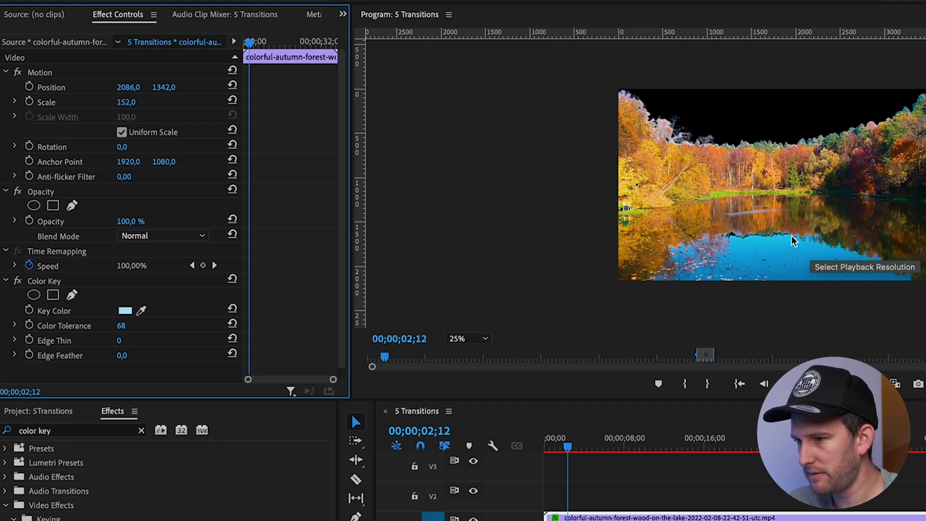
left_click(820, 303)
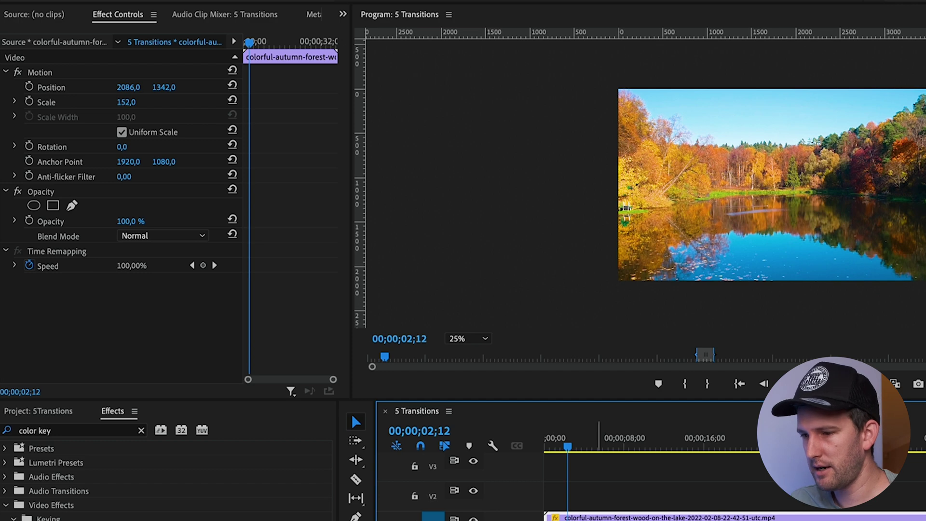
key("ctrl+shift+z")
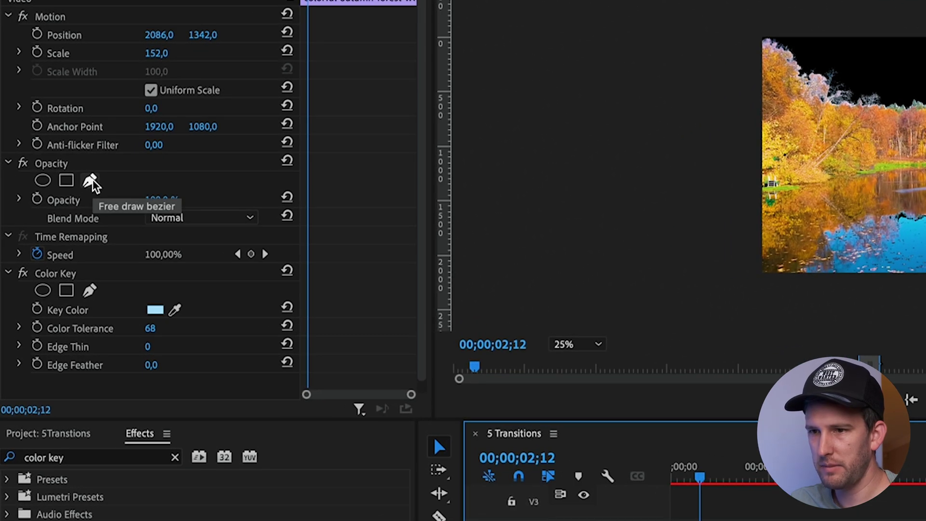
Step: Draw a four-point free mask around the water below the shoreline, then duplicate the clip onto V2
left_click(92, 182)
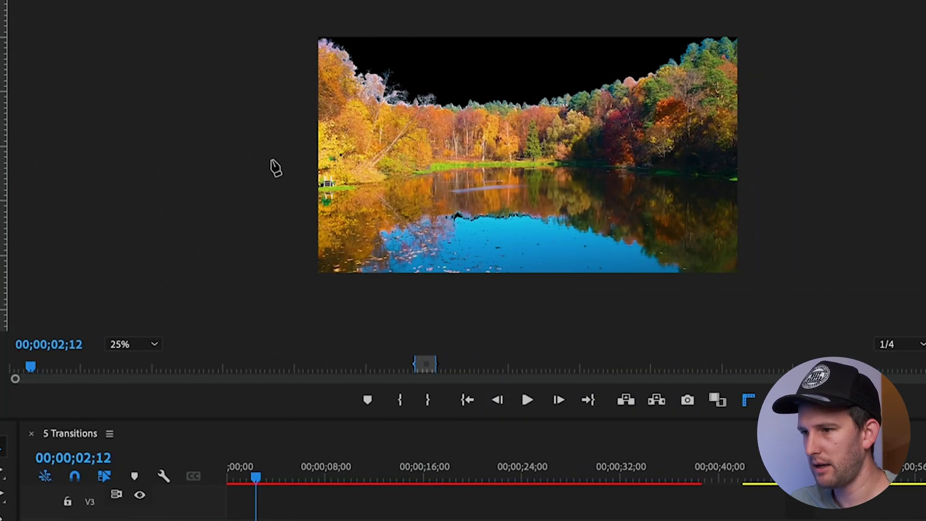
left_click(272, 160)
left_click(775, 155)
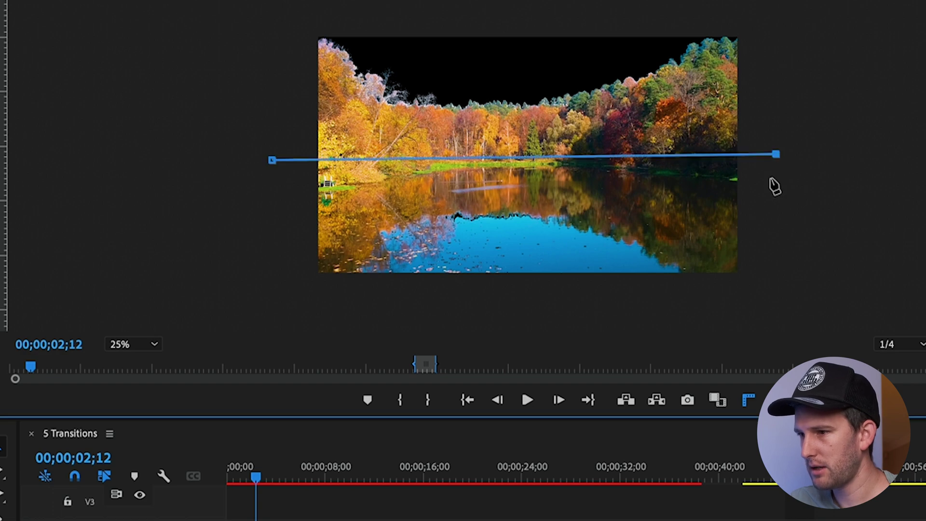
left_click(760, 304)
left_click(292, 308)
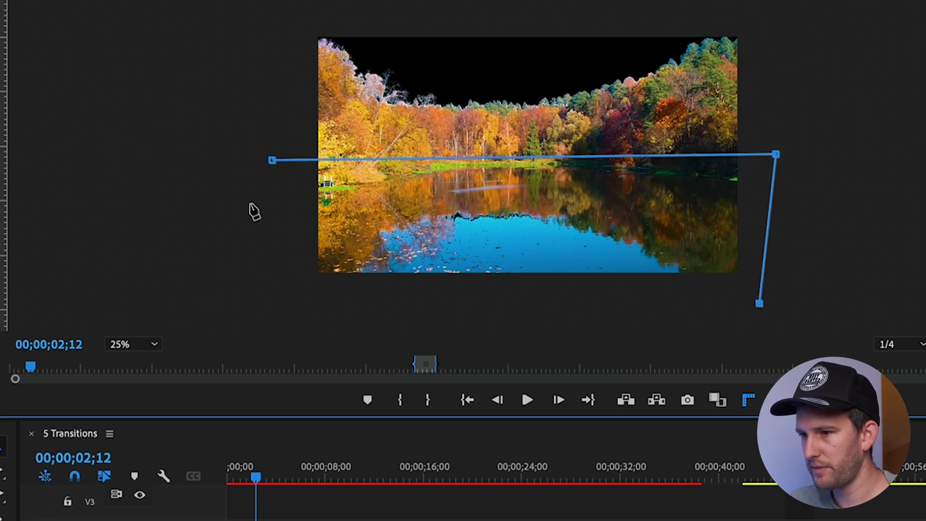
left_click(272, 160)
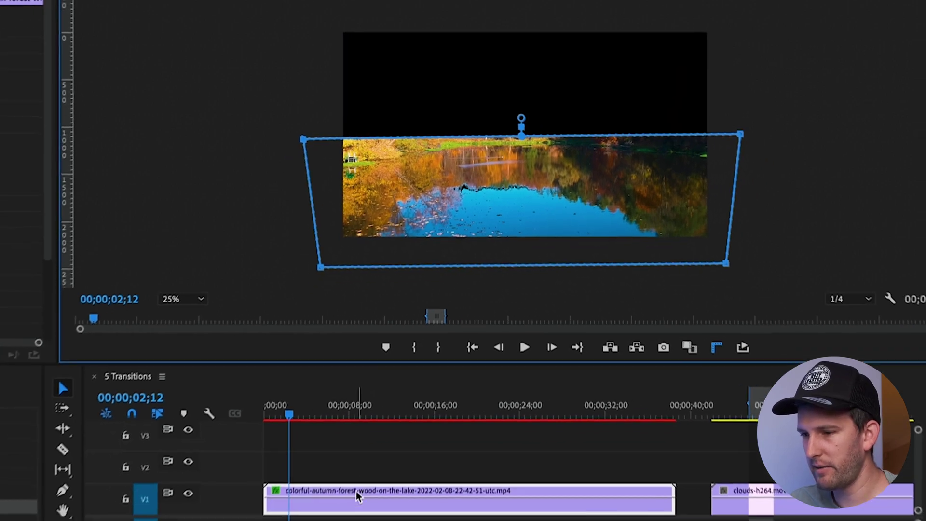
left_click(358, 476)
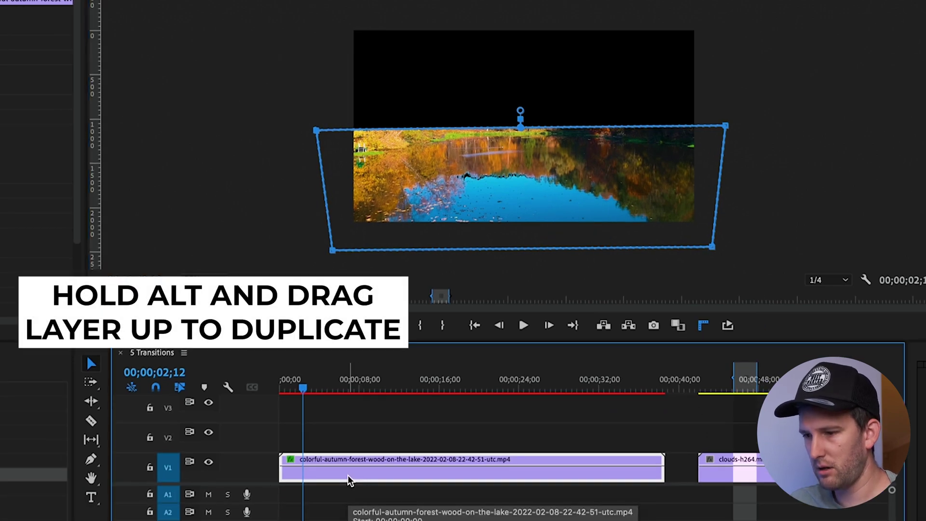
left_click_drag(349, 476, 348, 441)
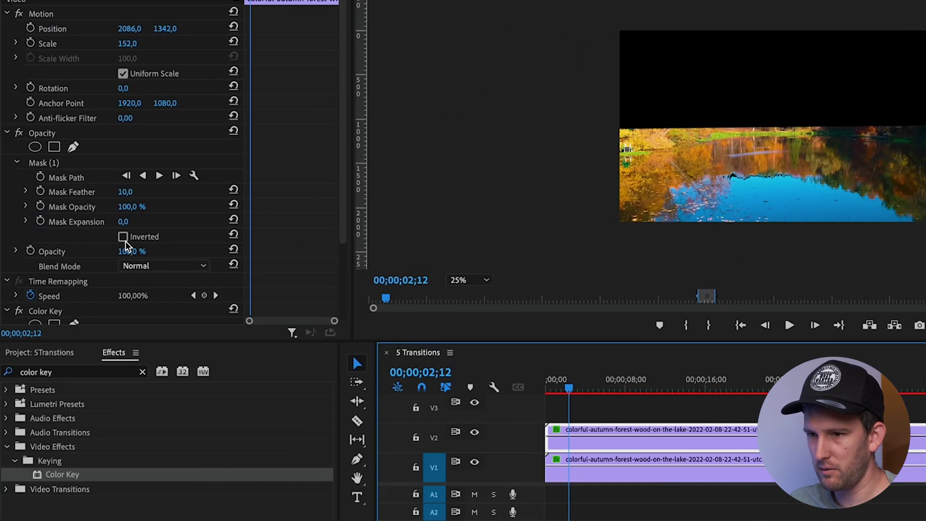
Step: Invert the mask on the duplicated clip and check each copy by toggling track visibility
left_click(122, 237)
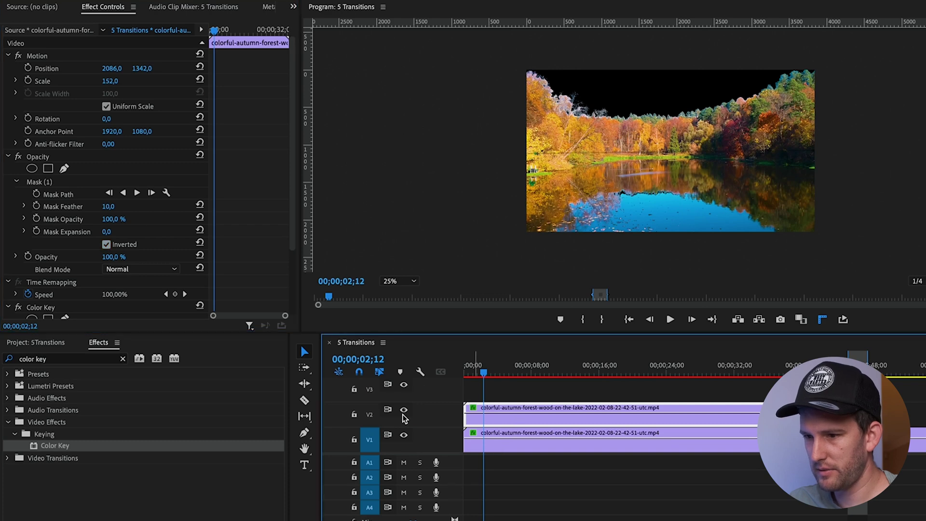
left_click(404, 410)
left_click(403, 435)
left_click(403, 410)
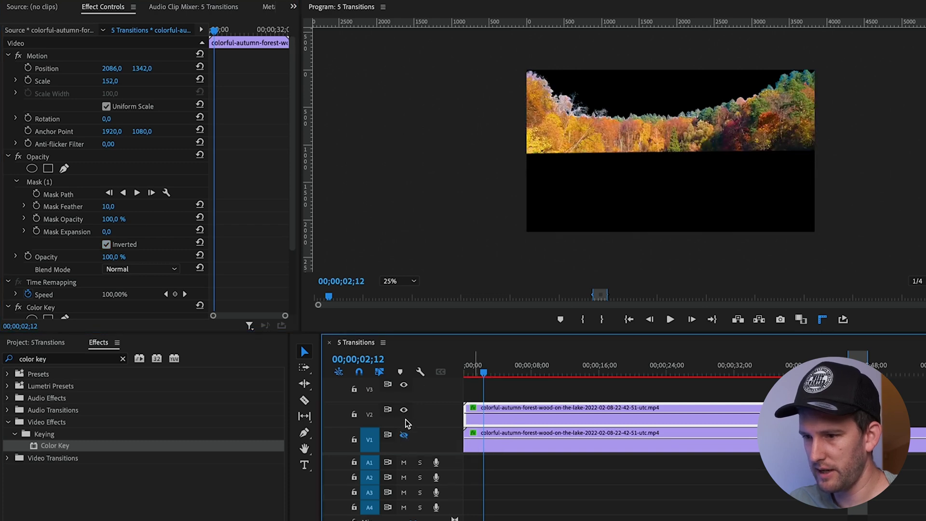
left_click(404, 435)
Step: Delete Color Key from the lower water-only clip, then select both lake clips
left_click(511, 446)
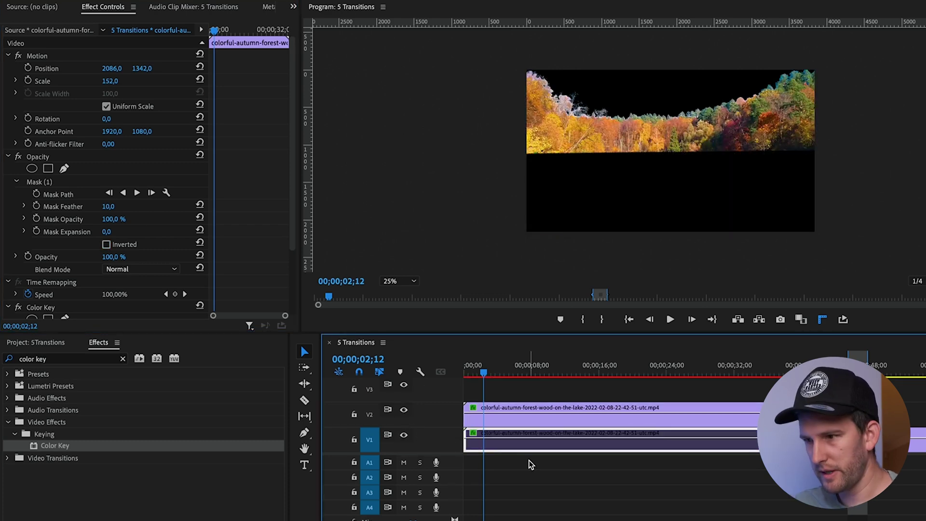
left_click(51, 183)
scroll(61, 206, "down", 5)
left_click(43, 224)
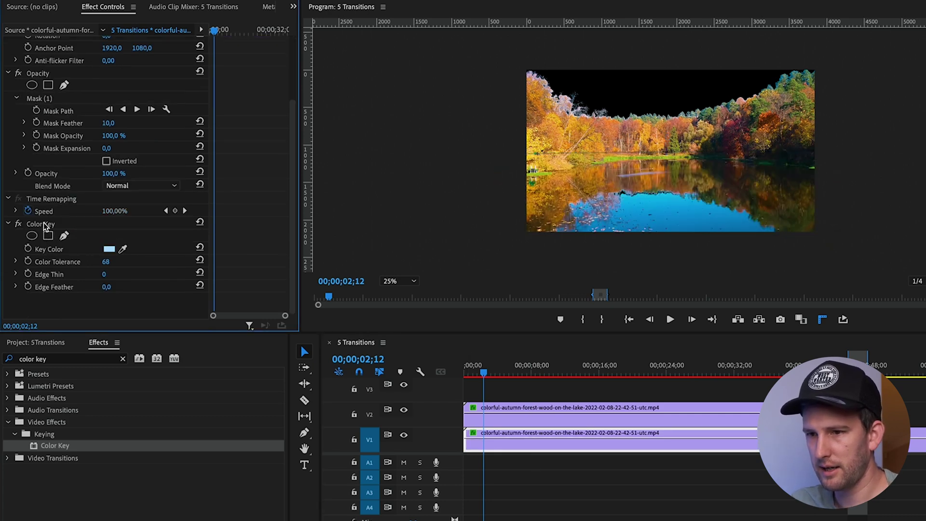
left_click(44, 224)
key("Delete")
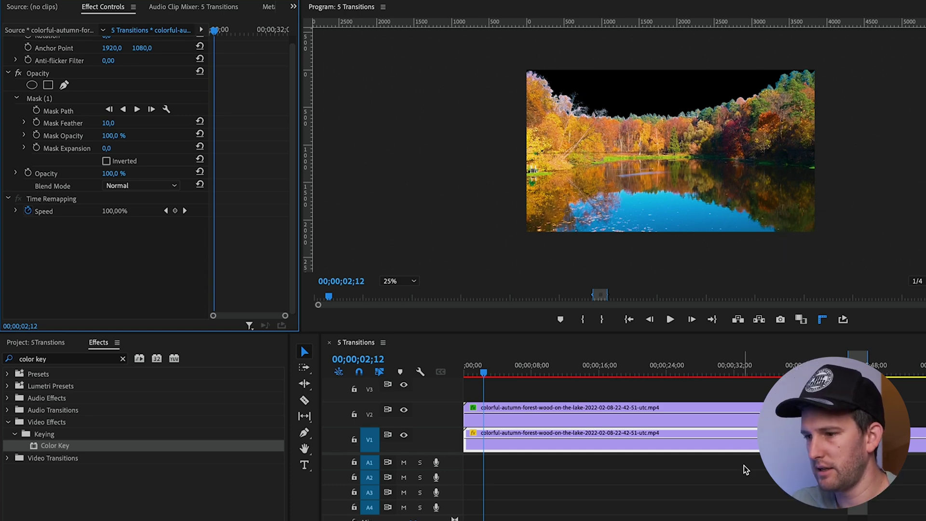
left_click_drag(755, 390, 602, 443)
Step: Apply Ultra Key to the top forest clip
key("minus")
key("minus")
left_click(600, 443)
scroll(502, 384, "up", 5)
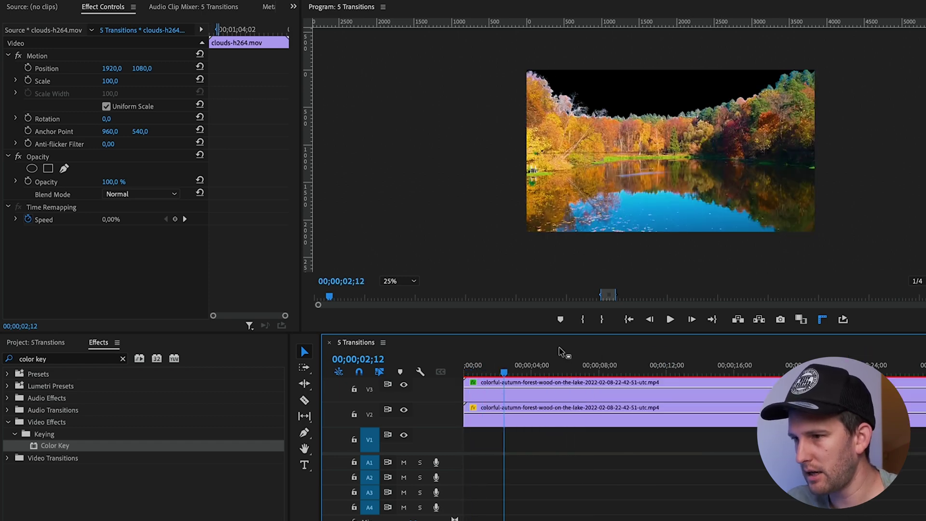
left_click(542, 391)
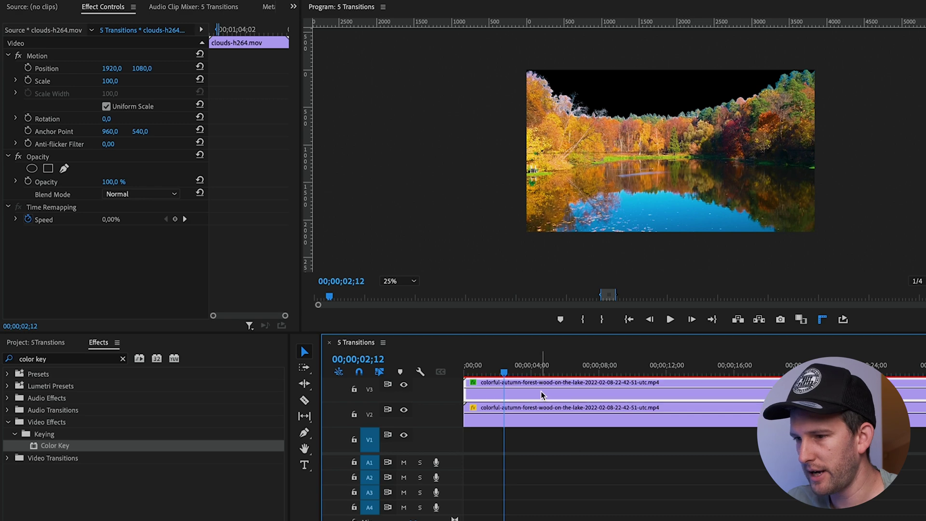
left_click(62, 360)
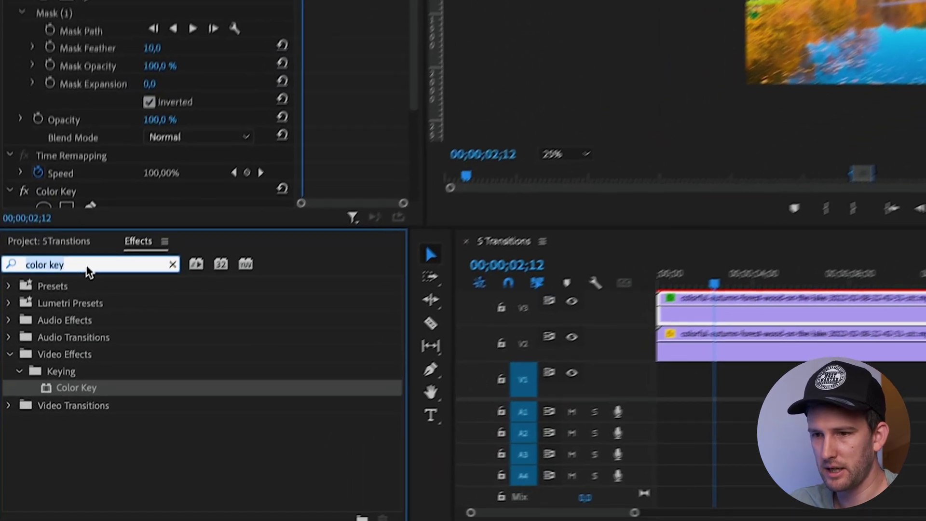
type("ultra ke")
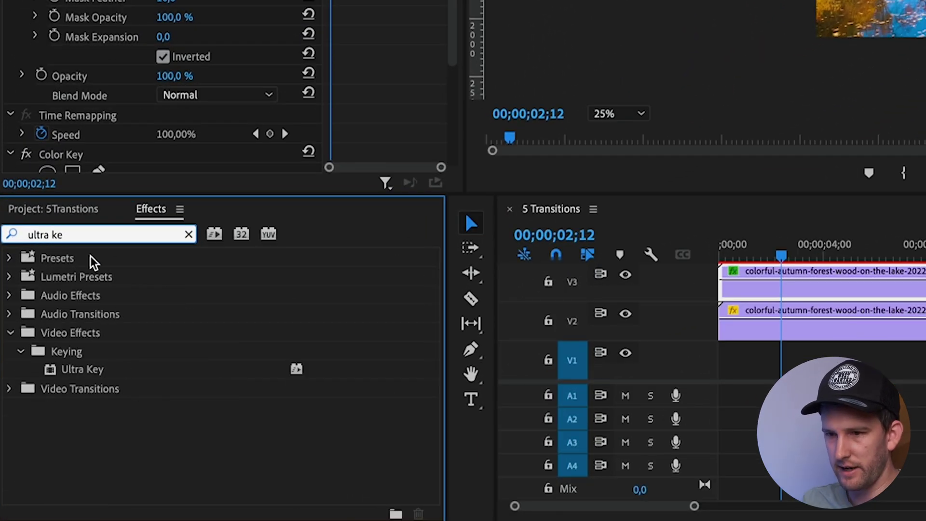
left_click_drag(80, 370, 864, 286)
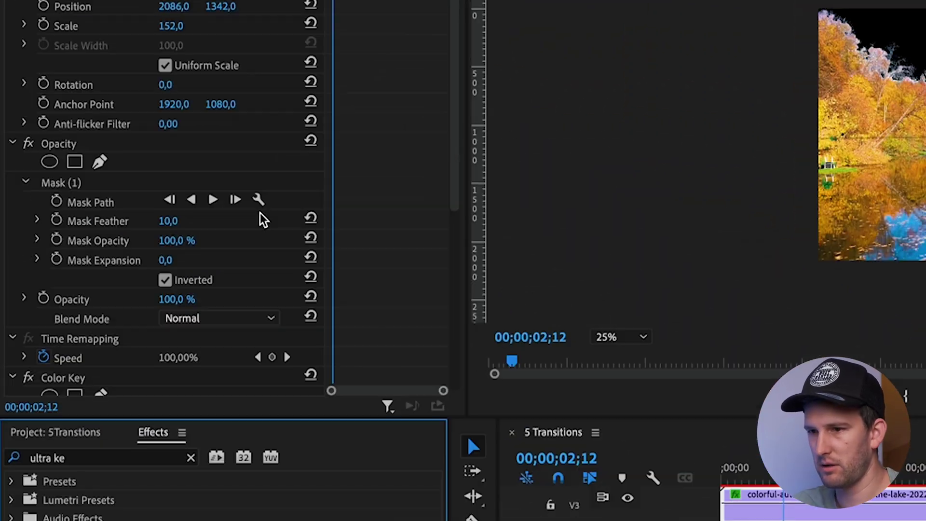
Step: Set Ultra Key Pedestal to 30 and Choke to 10 so the treetop edges return
scroll(258, 218, "down", 5)
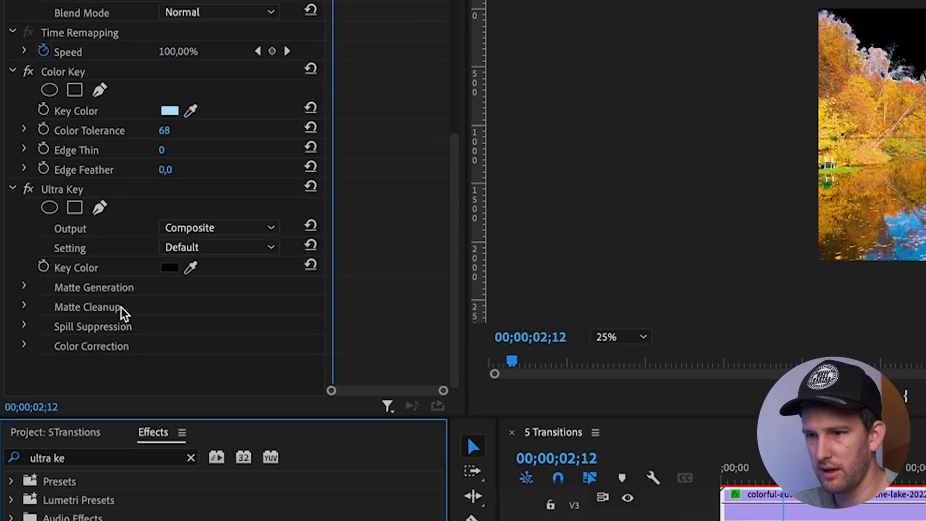
left_click(24, 288)
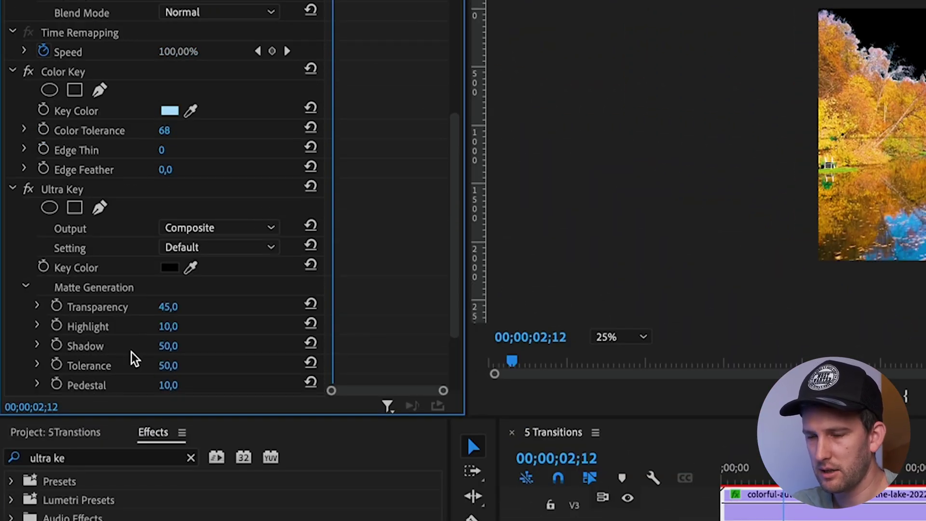
scroll(135, 359, "down", 3)
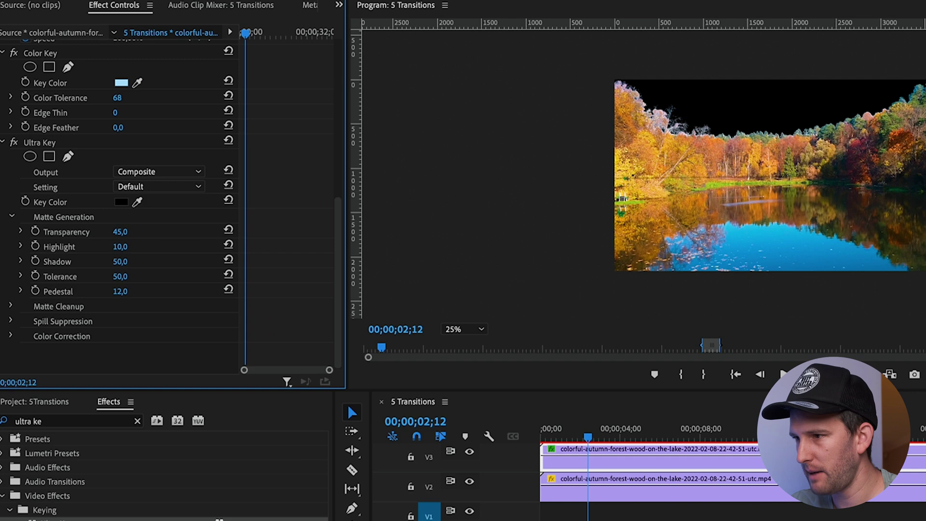
left_click_drag(121, 292, 138, 291)
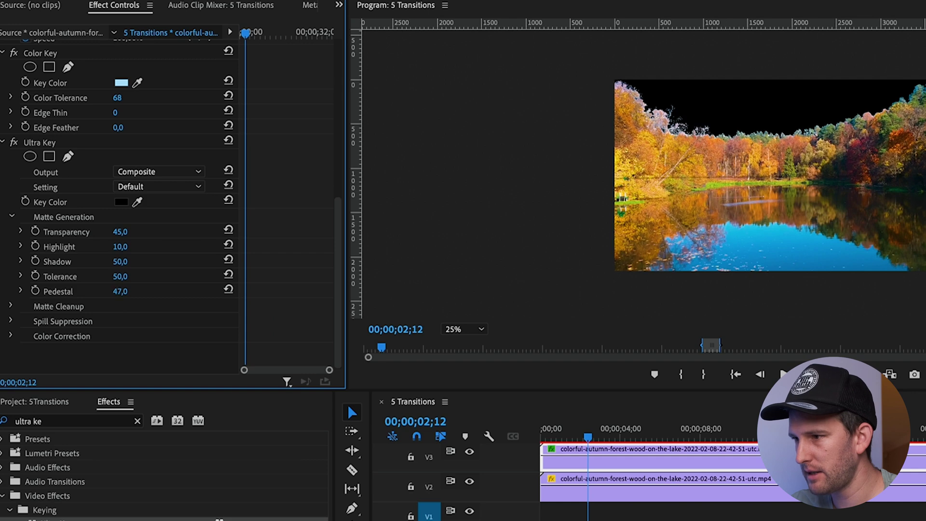
left_click(11, 305)
left_click_drag(120, 322, 159, 321)
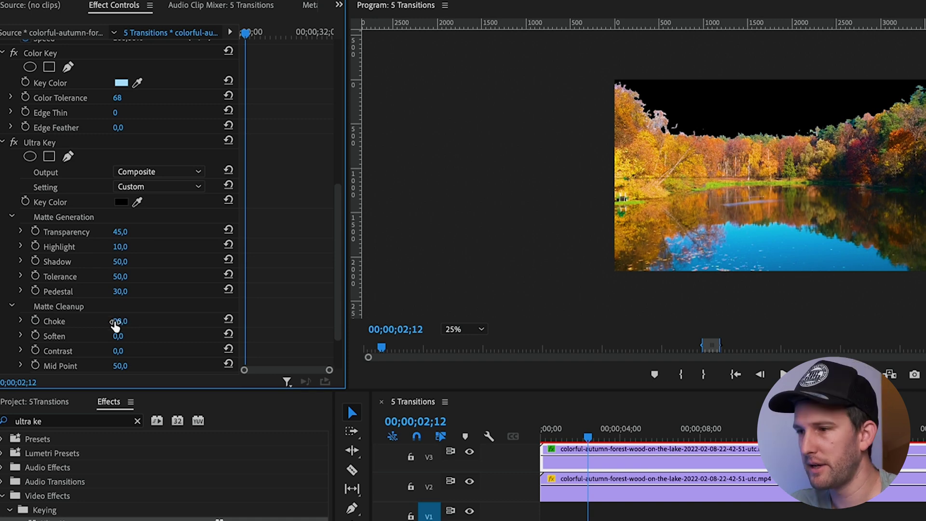
left_click_drag(115, 322, 69, 323)
left_click(124, 322)
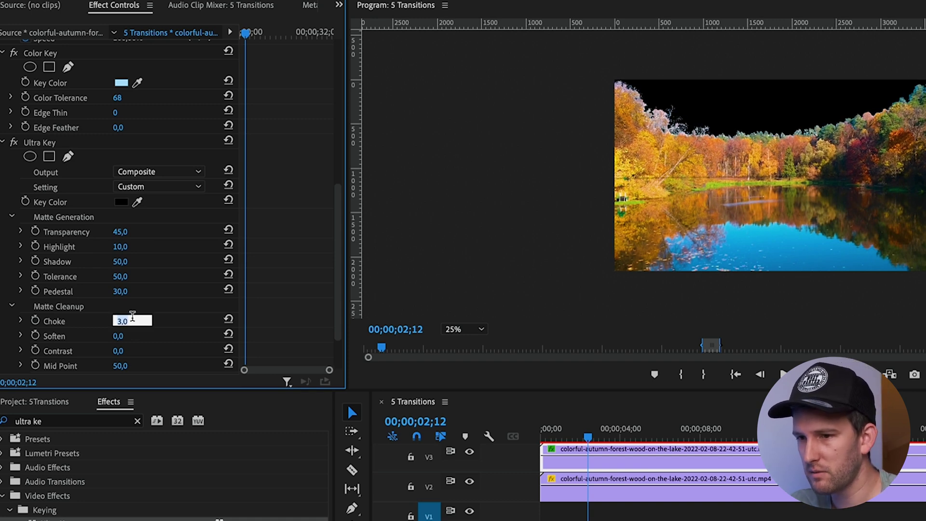
type("10")
key("Return")
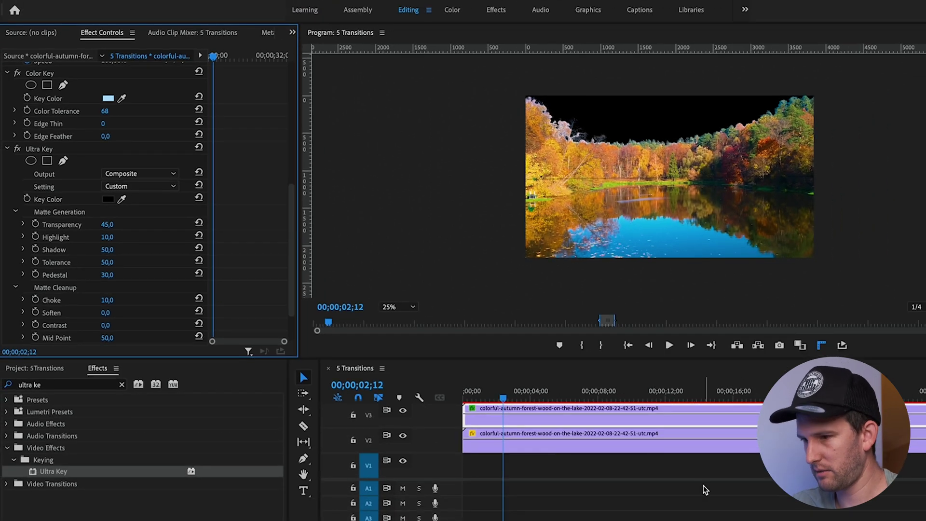
Step: Move the clouds clip to the start of the sequence beneath the lake copies
left_click(653, 462)
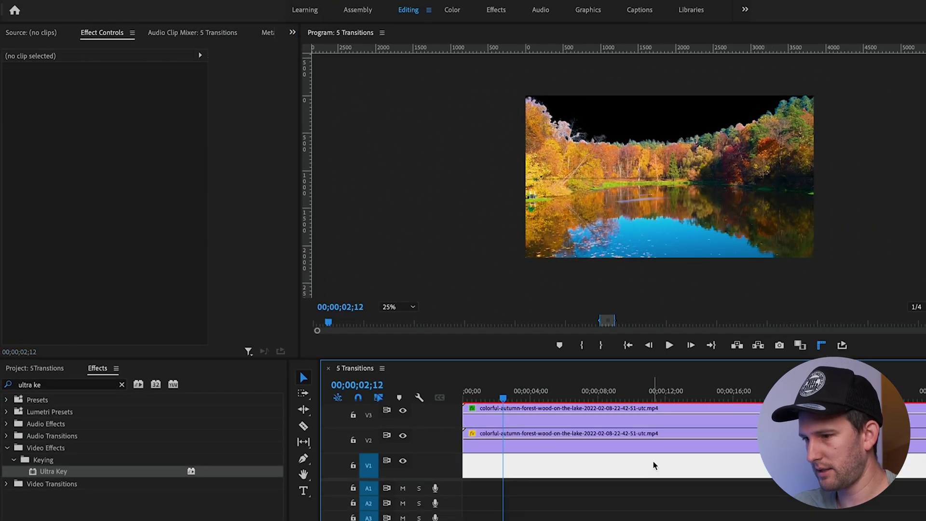
key("minus")
key("minus")
key("minus")
left_click_drag(601, 473, 500, 478)
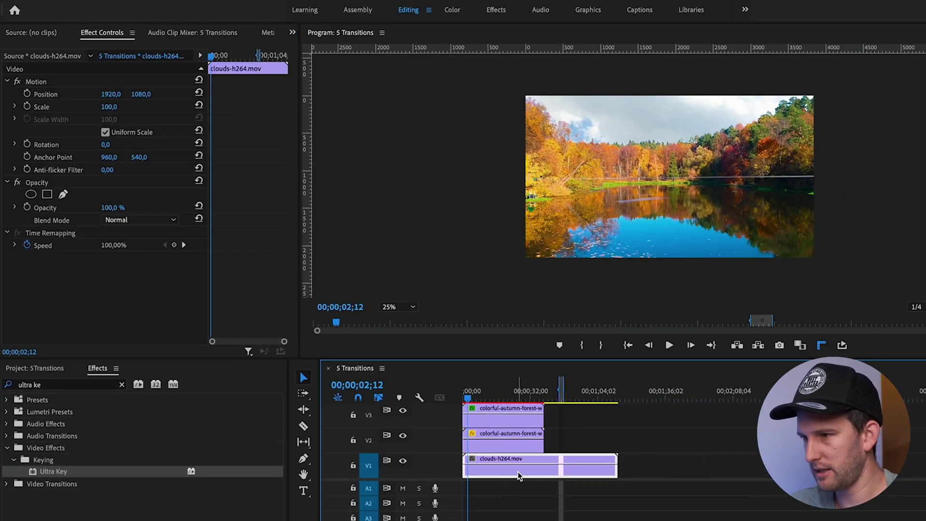
key("equal")
key("equal")
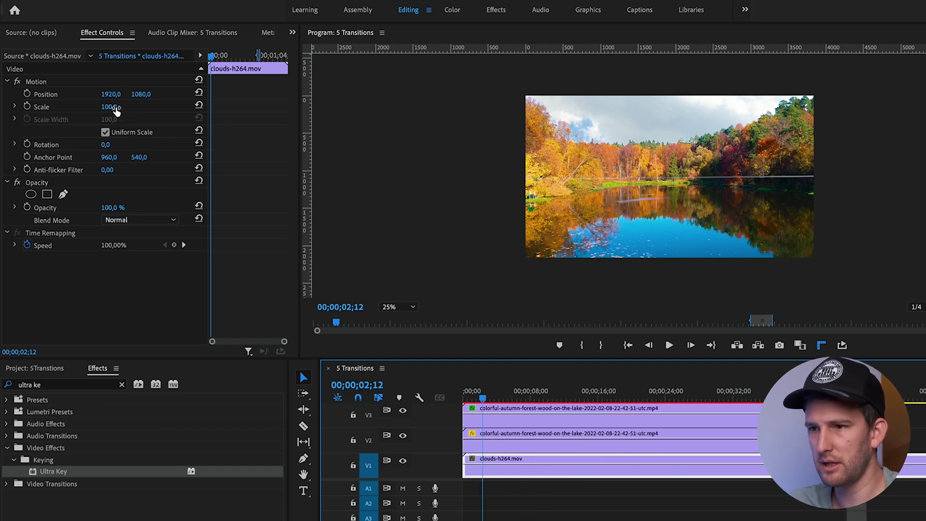
Step: Scale the clouds clip to 190% so it fills the keyed sky
left_click_drag(113, 108, 82, 95)
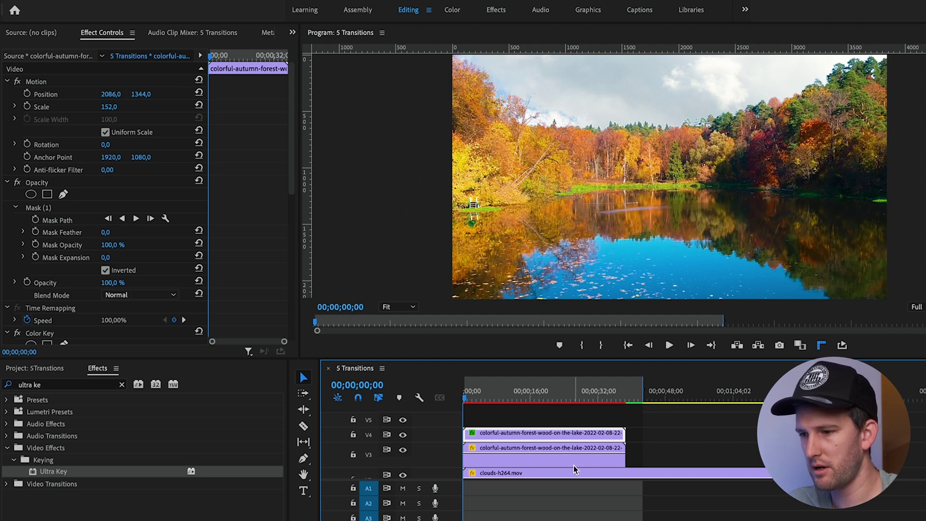
left_click(545, 420)
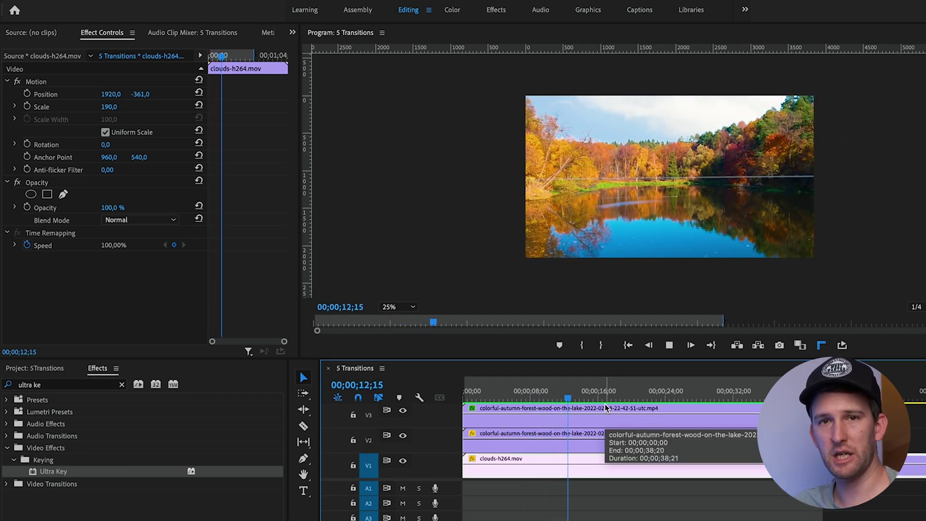
key("space")
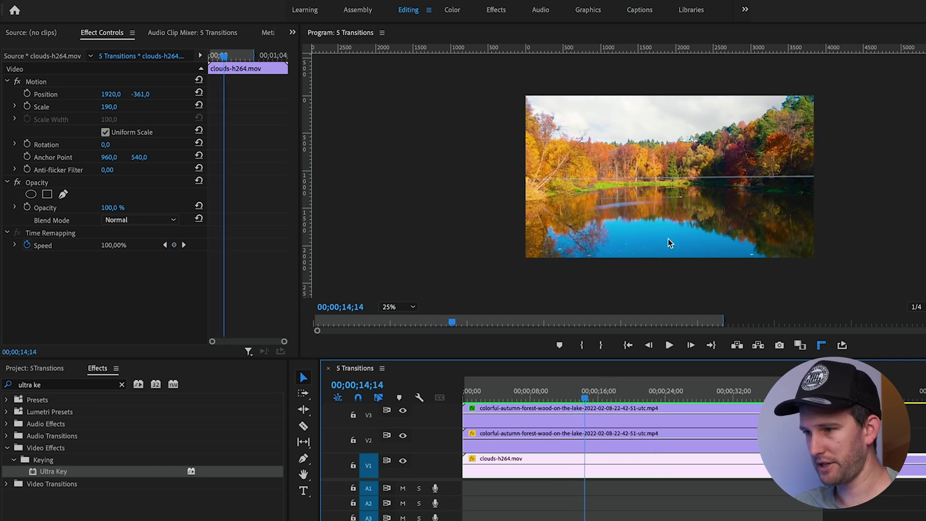
Step: Duplicate the clouds clip onto track V5 above the forest
left_click(622, 433)
left_click_drag(538, 392, 598, 435)
scroll(598, 435, "up", 1)
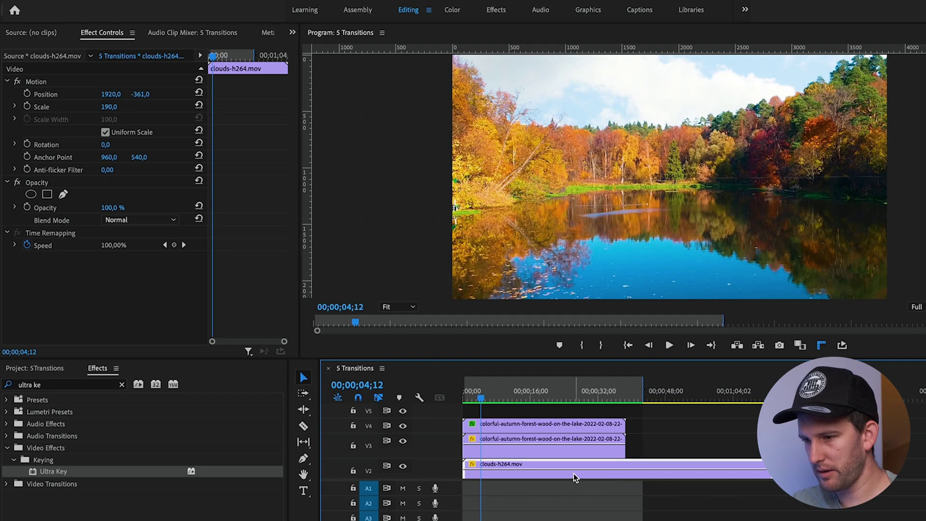
left_click_drag(568, 474, 580, 417)
left_click(520, 417)
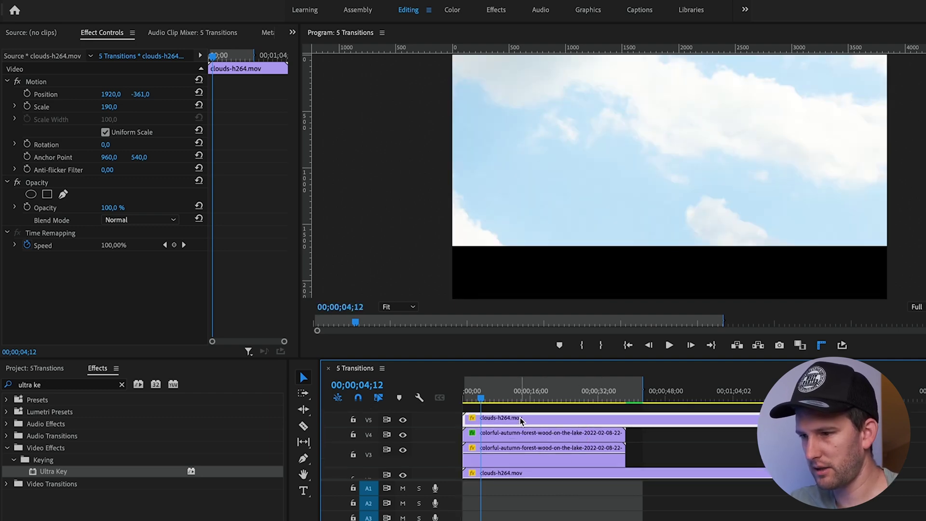
Step: Apply Vertical Flip to the V5 clouds copy and move it down to position 1920, 2605
left_click(64, 388)
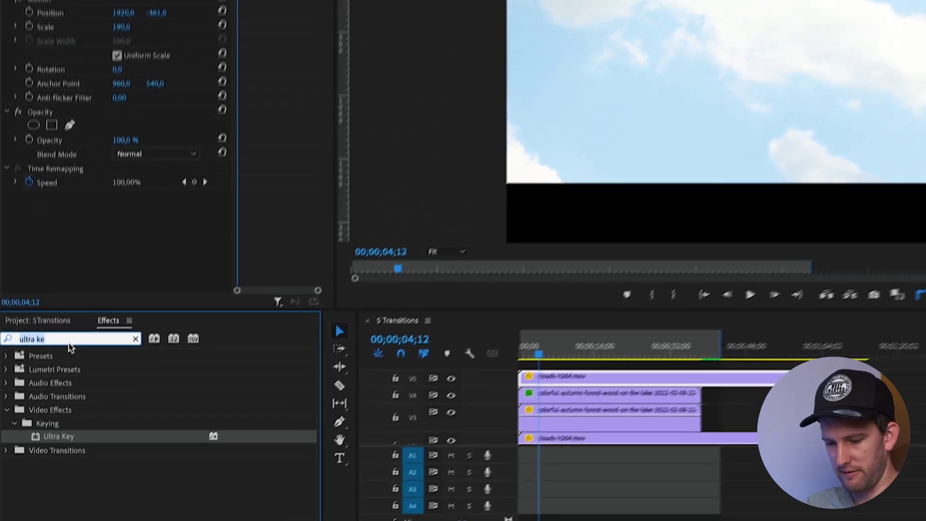
type("flip")
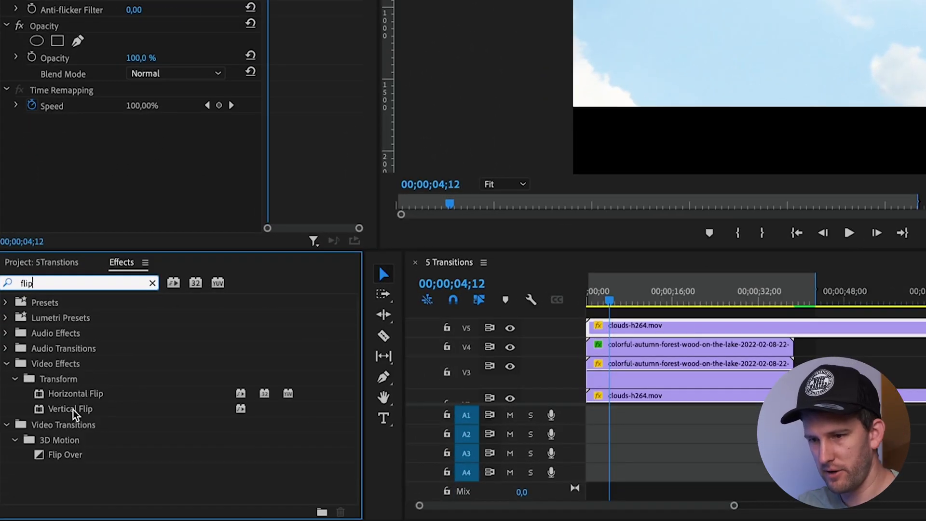
left_click_drag(73, 409, 724, 329)
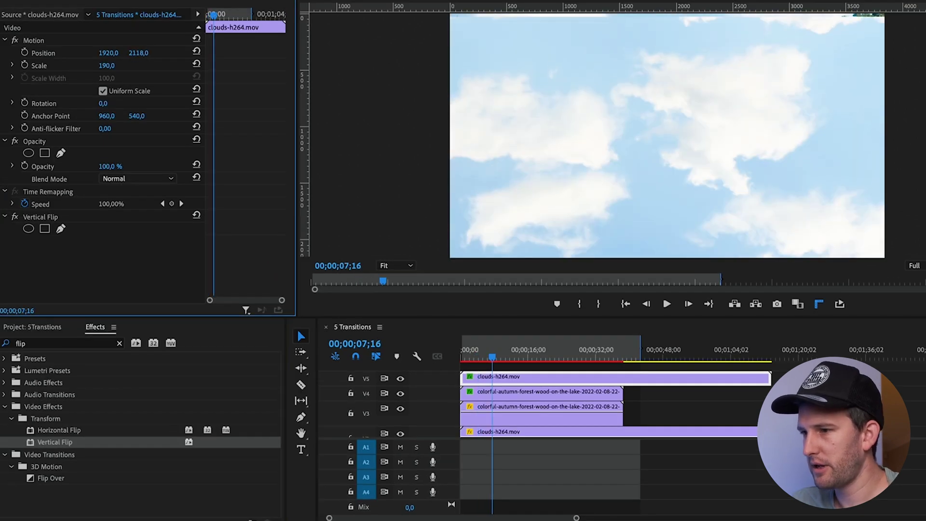
left_click_drag(139, 53, 190, 53)
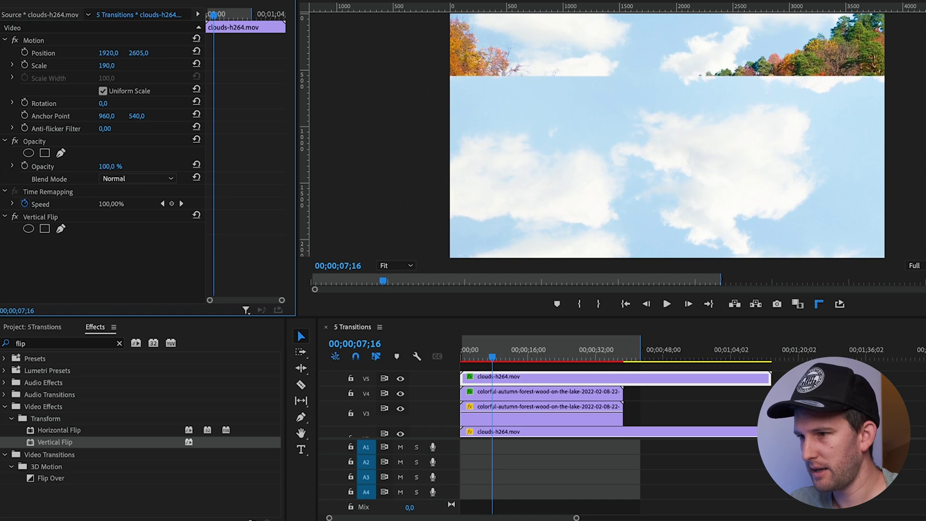
Step: Set the flipped clouds' blend mode to Multiply and lower Position Y to 2636
left_click(157, 182)
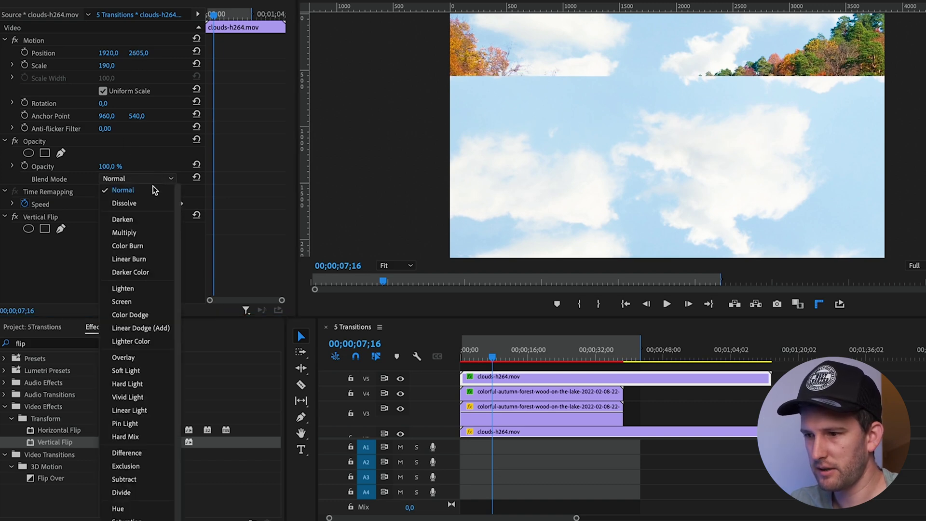
left_click(138, 234)
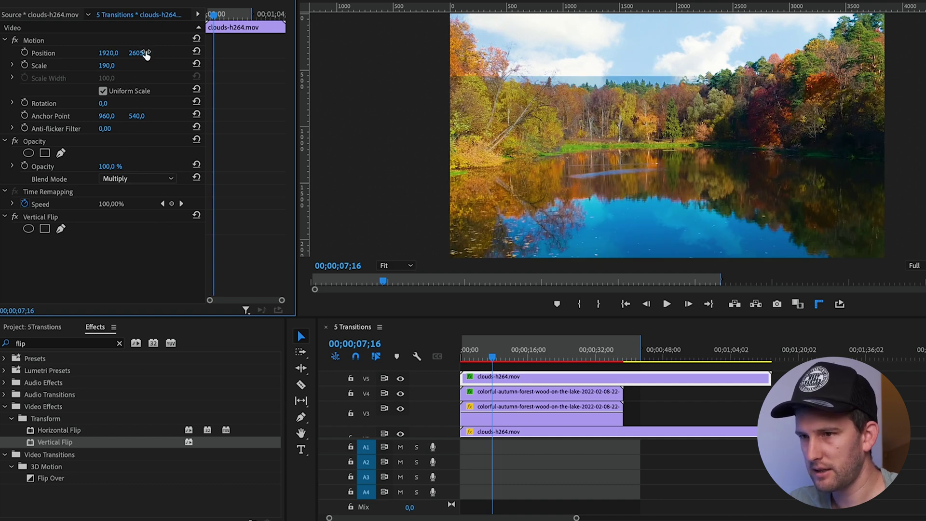
left_click_drag(139, 53, 171, 53)
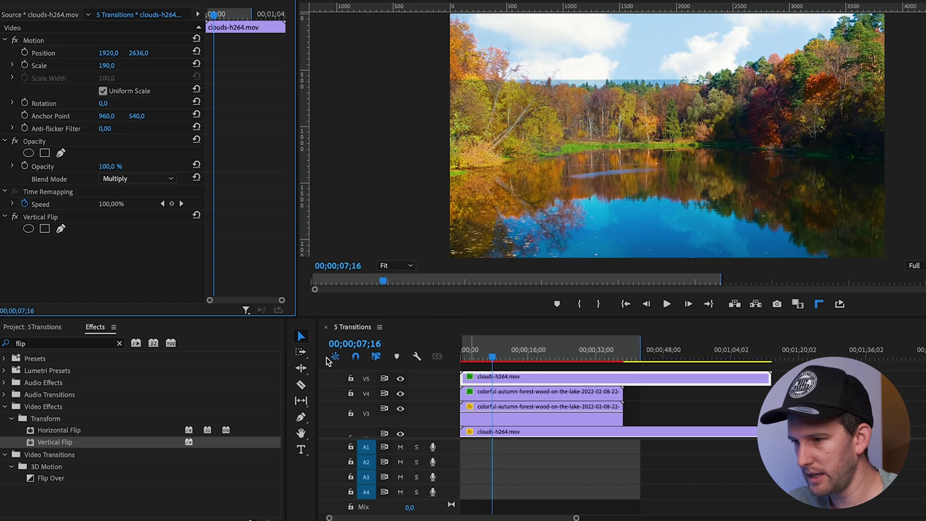
Step: Draw a free-form mask around the lake on the flipped clouds, with the preview at 25%, and feather it 66
left_click(61, 154)
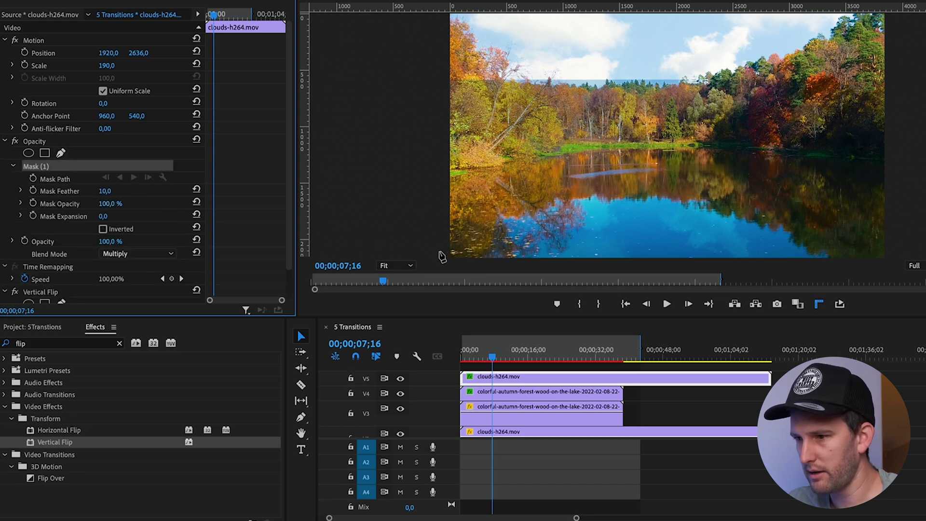
left_click(532, 207)
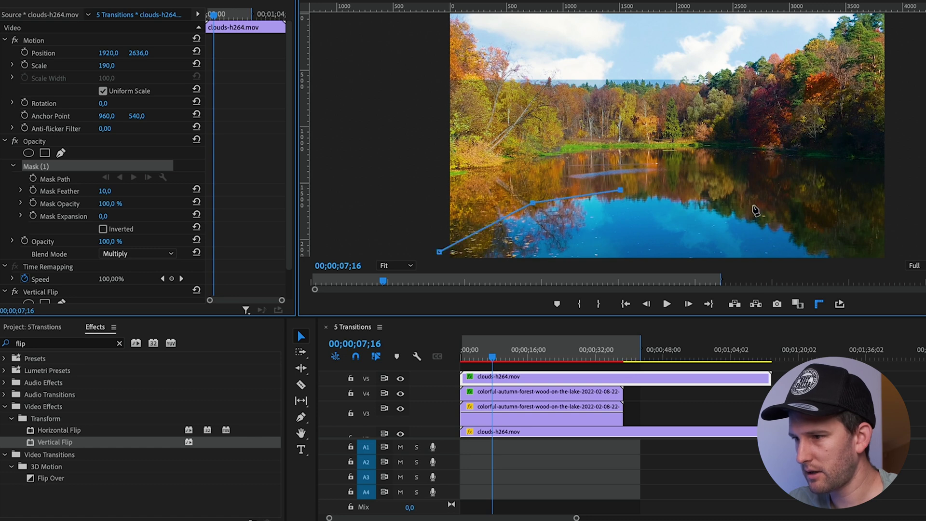
left_click(854, 255)
left_click(398, 265)
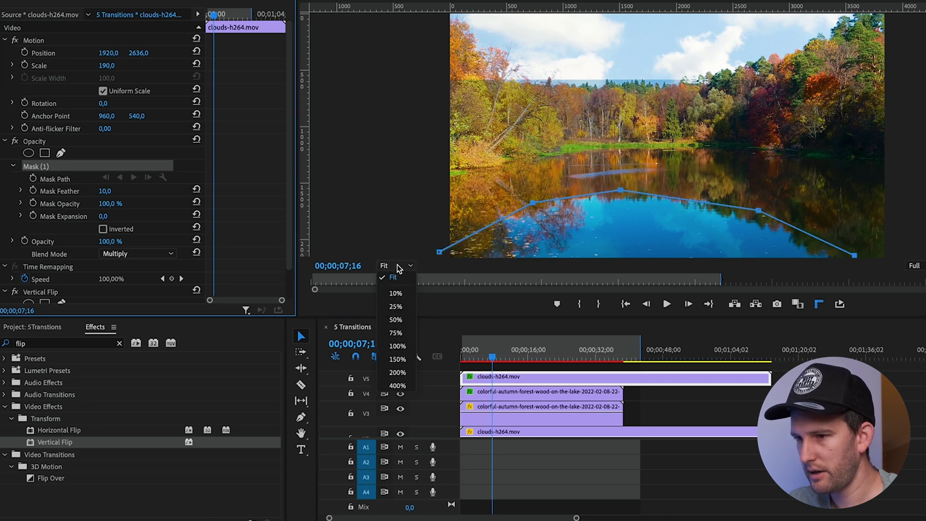
left_click(396, 307)
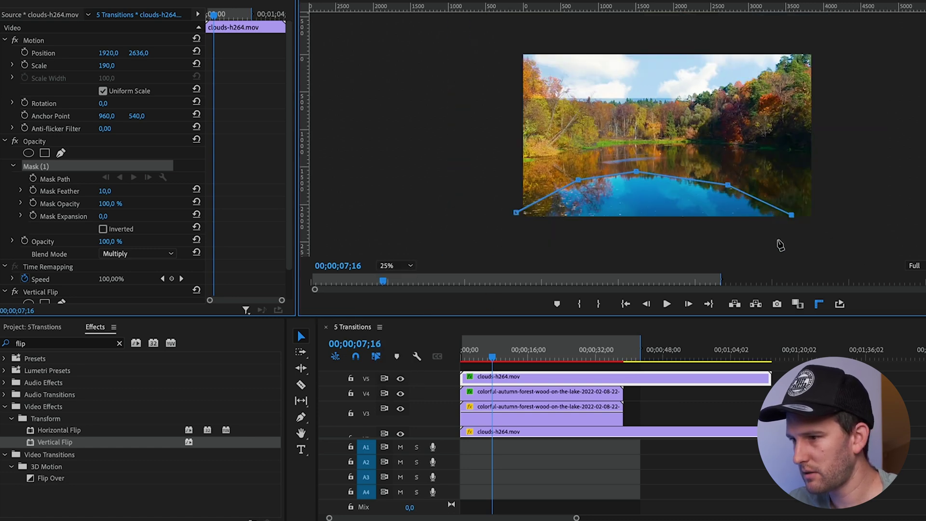
left_click(478, 243)
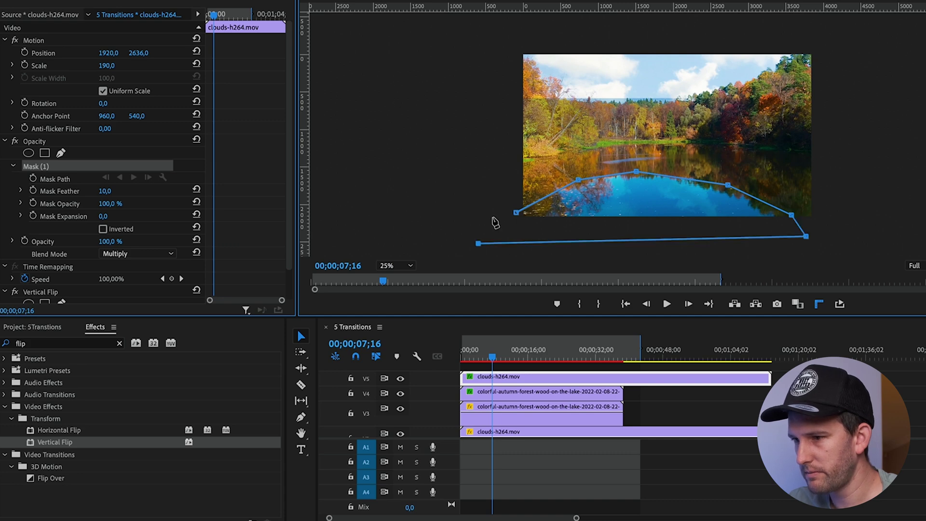
left_click(516, 212)
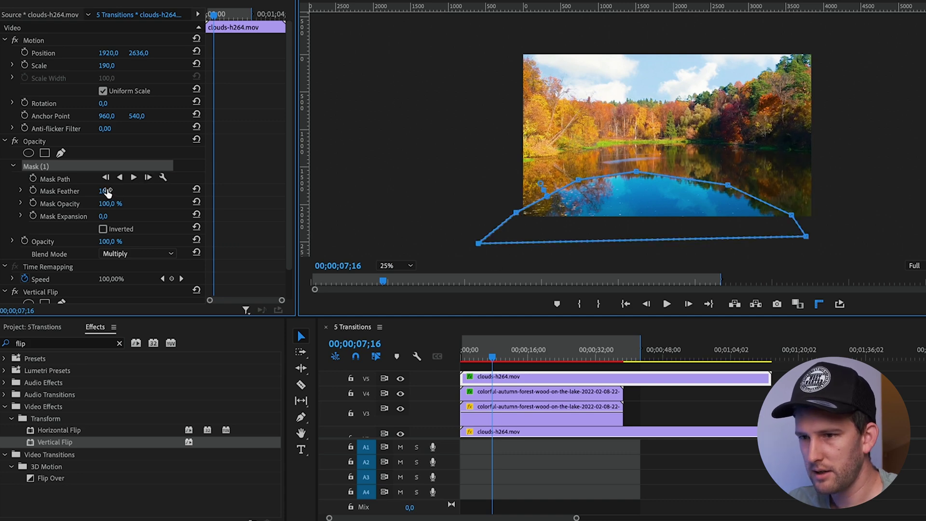
left_click_drag(107, 192, 113, 192)
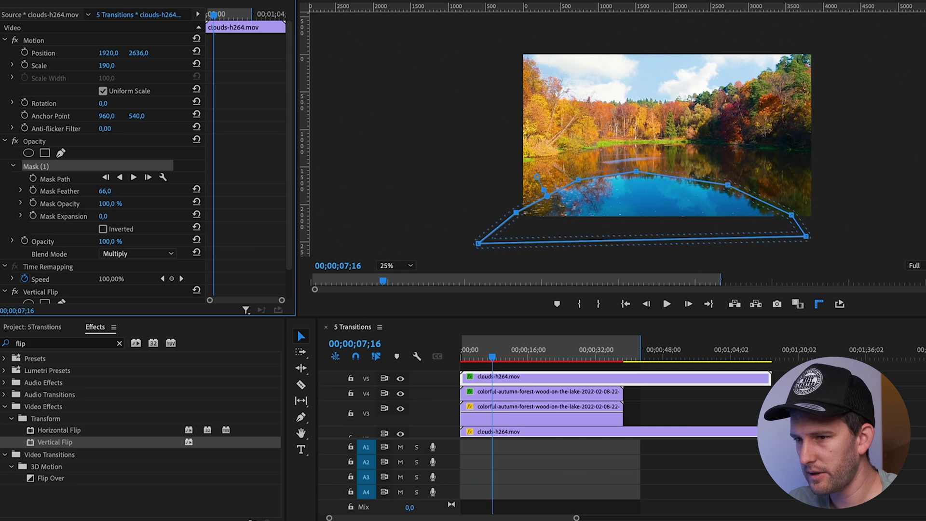
left_click(392, 266)
left_click(396, 276)
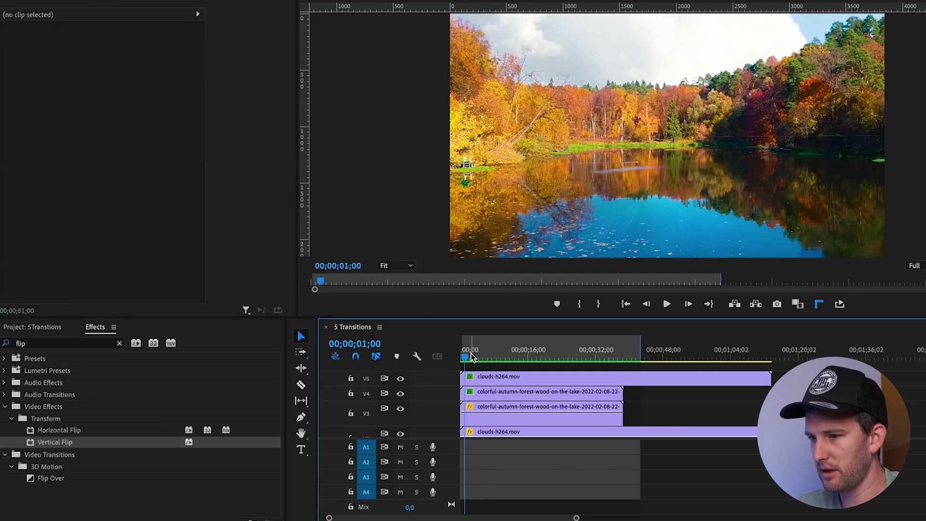
left_click_drag(471, 353, 467, 354)
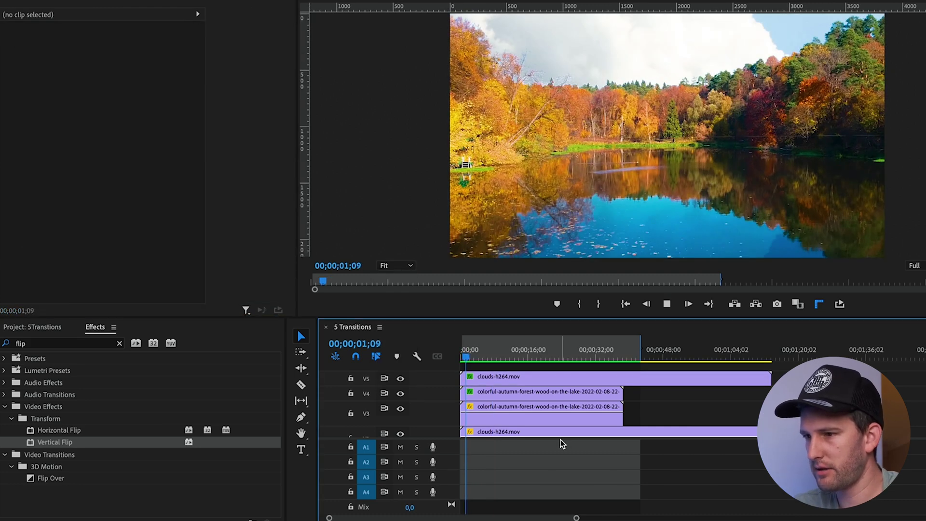